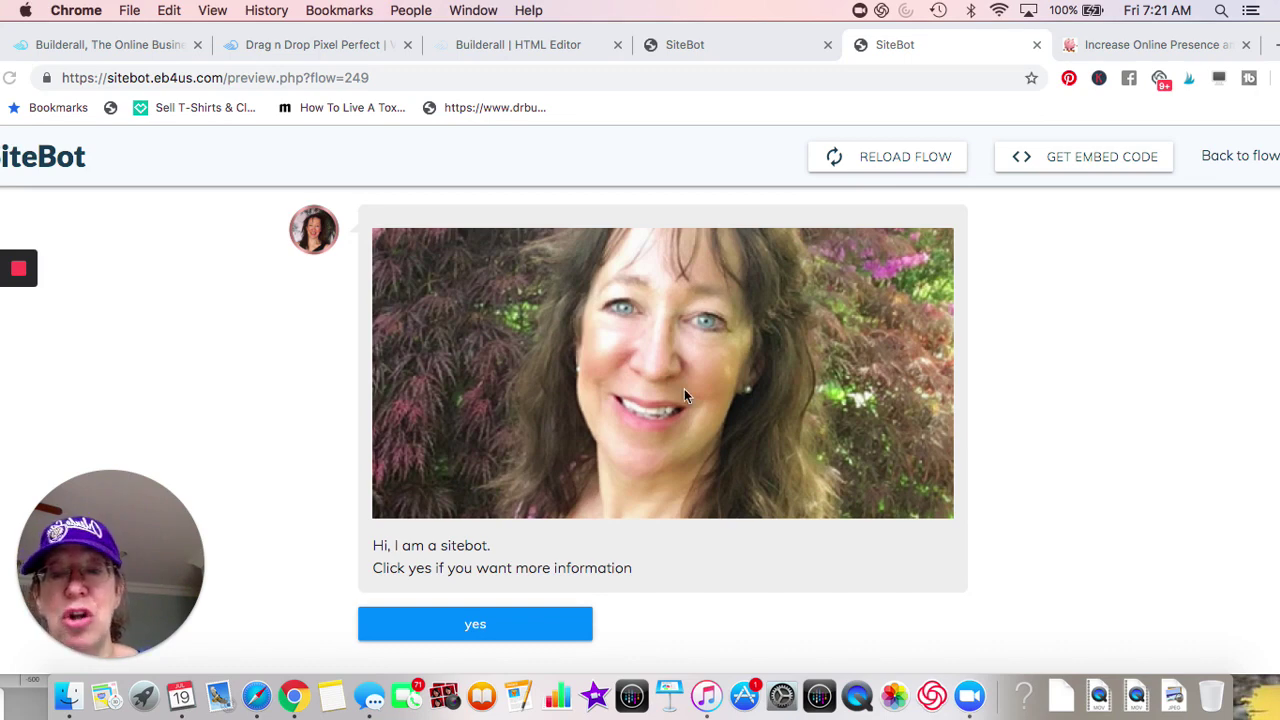
Step: Answer yes to the bot's greeting and submit the visitor's first name in the preview chat
{"action": "scroll", "coordinate": [694, 399], "scroll_direction": "down", "scroll_amount": 1}
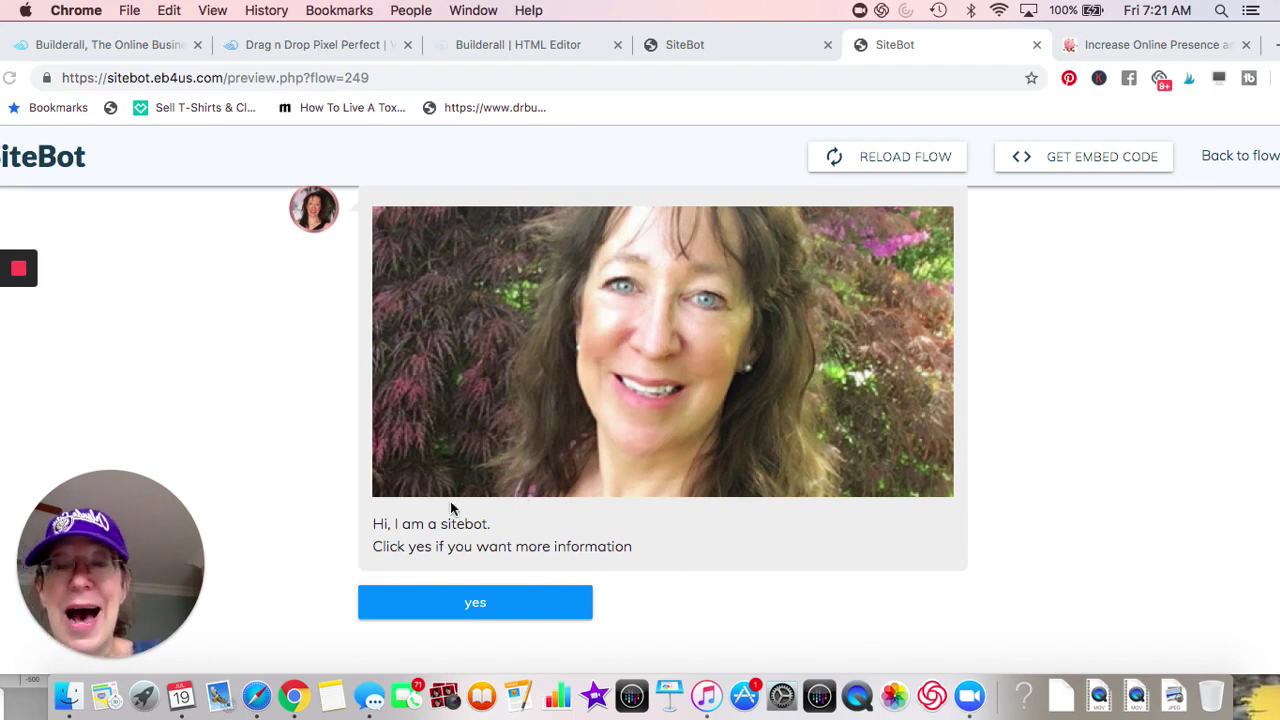
{"action": "left_click", "coordinate": [498, 604]}
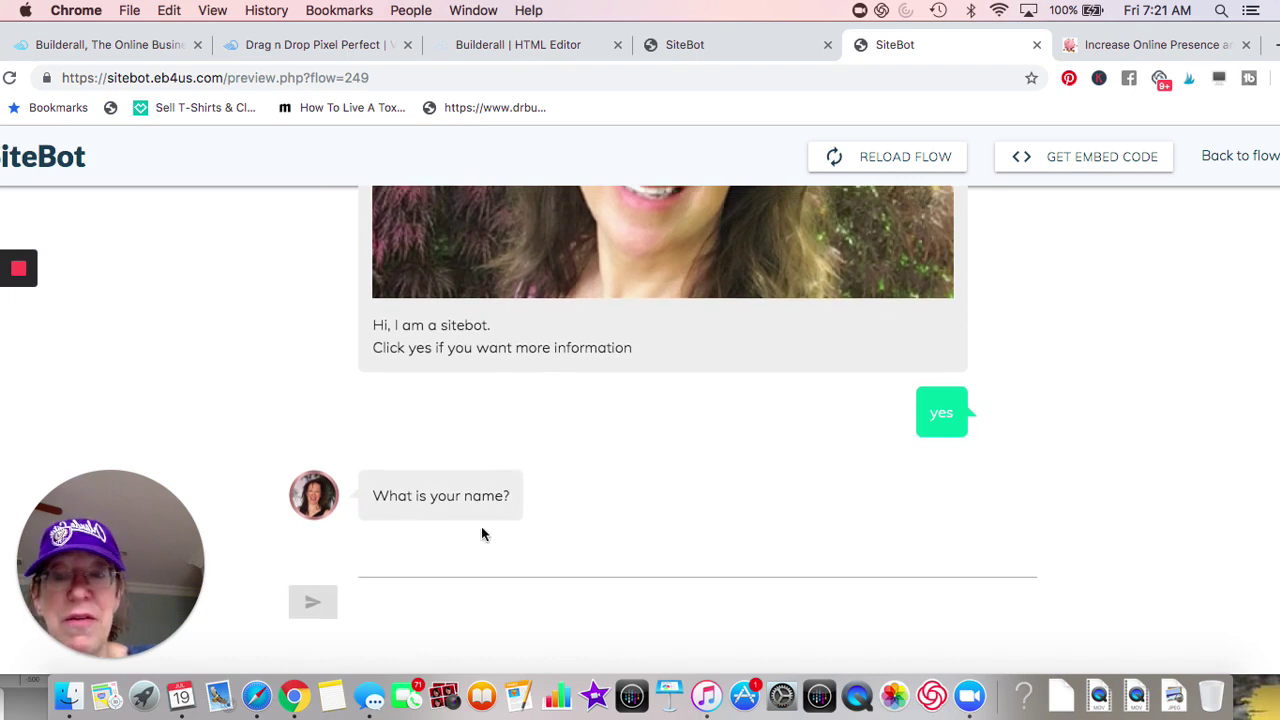
{"action": "left_click", "coordinate": [397, 560]}
{"action": "type", "text": "K"}
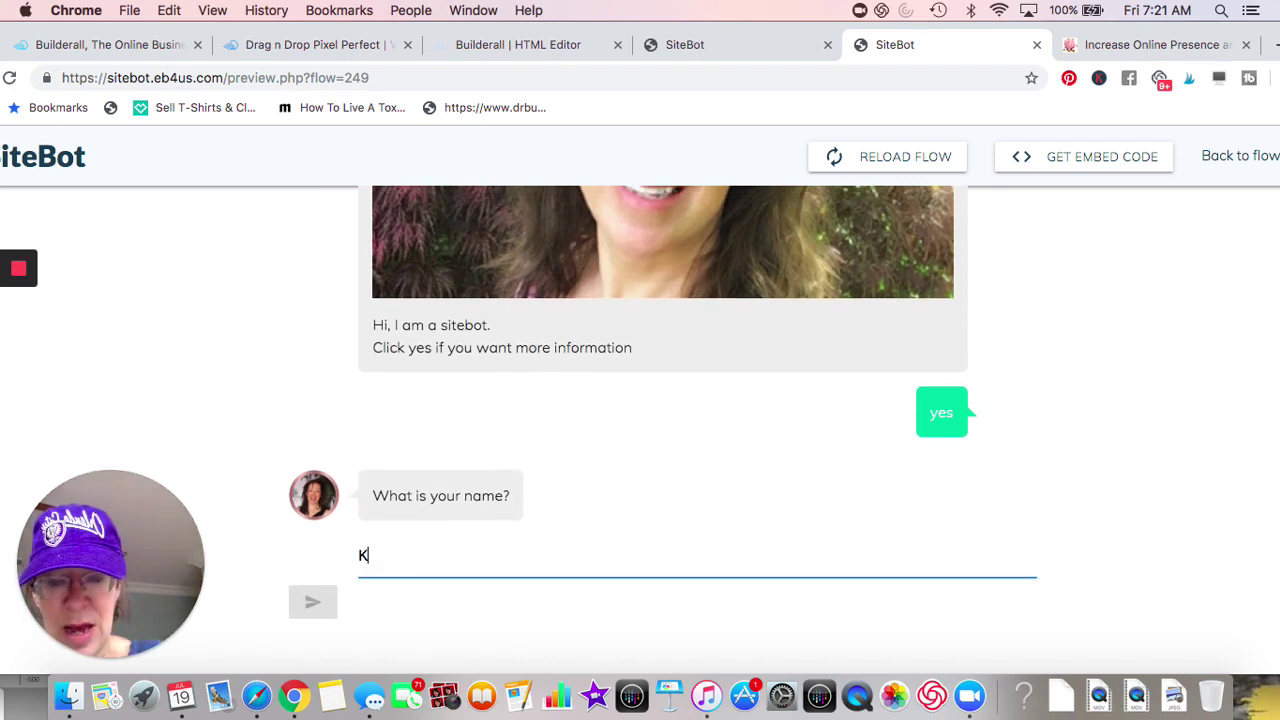
{"action": "type", "text": "atie"}
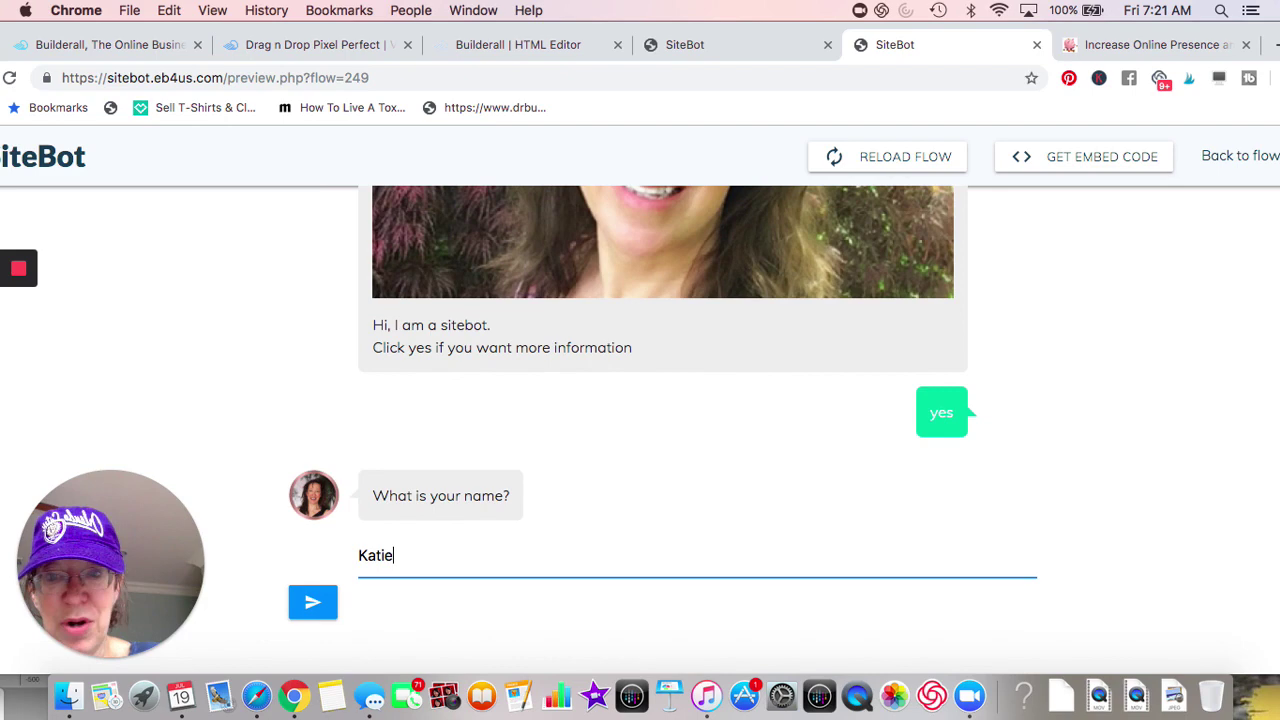
{"action": "key", "text": "Return"}
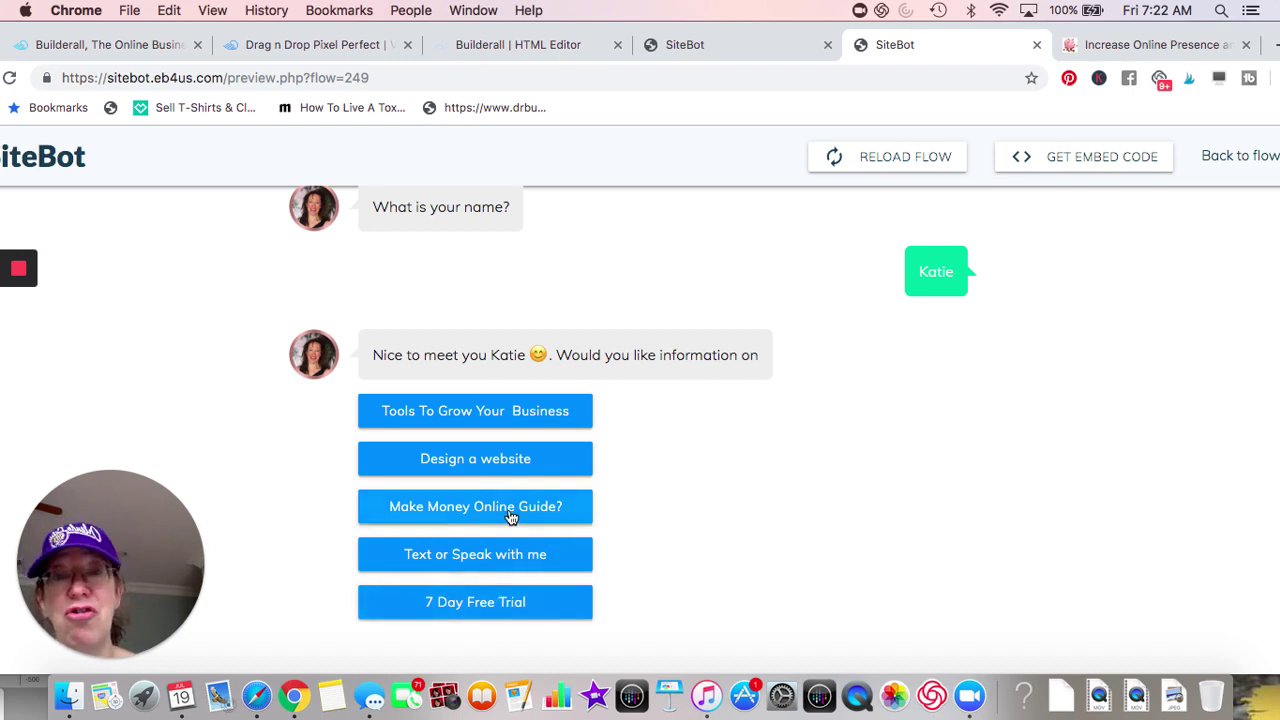
Step: Pick the 'Text or Speak with me' option so the bot asks for a phone number
{"action": "scroll", "coordinate": [618, 505], "scroll_direction": "down", "scroll_amount": 1}
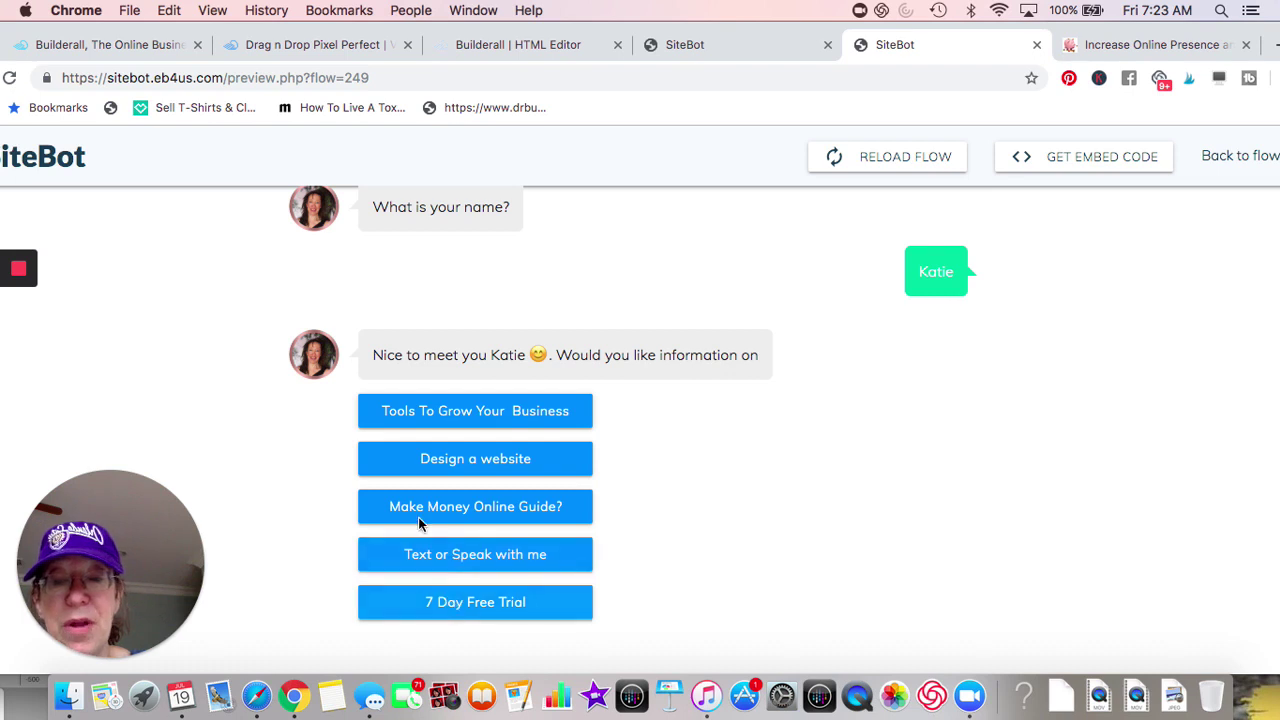
{"action": "left_click", "coordinate": [478, 560]}
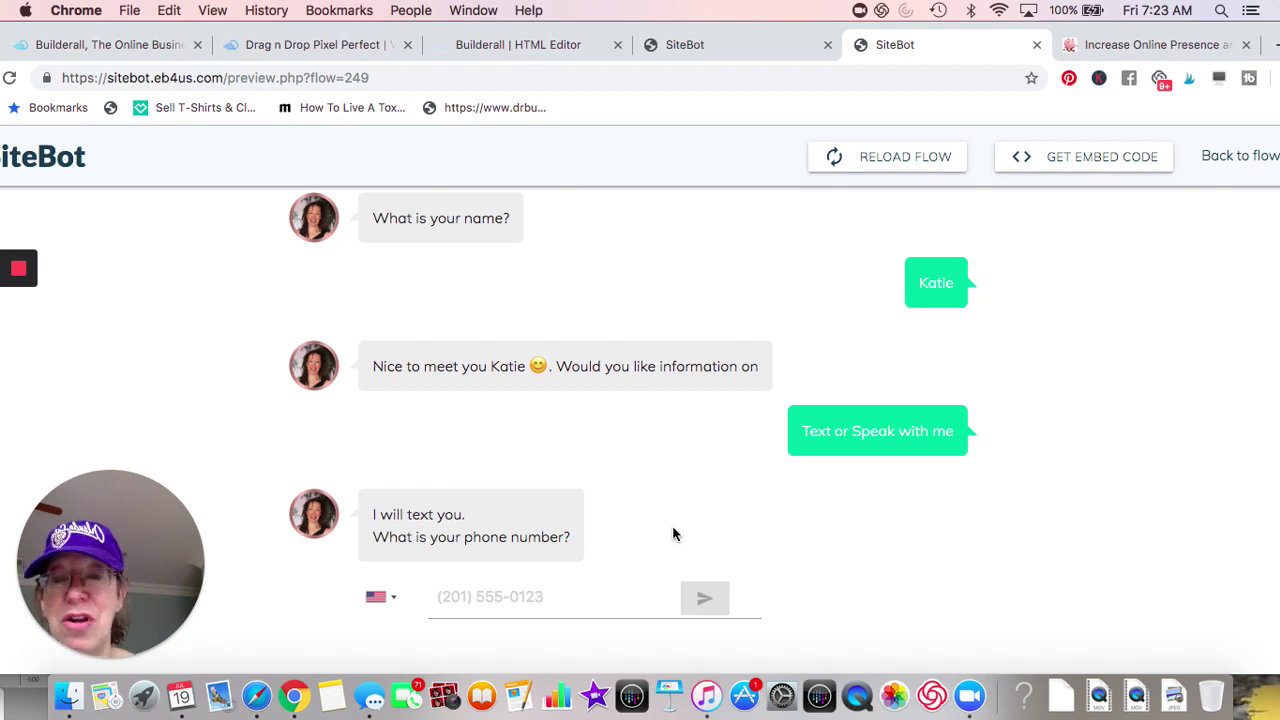
Step: Send a sample phone number in the preview chat and review the conversation
{"action": "left_click", "coordinate": [503, 596]}
{"action": "type", "text": "555"}
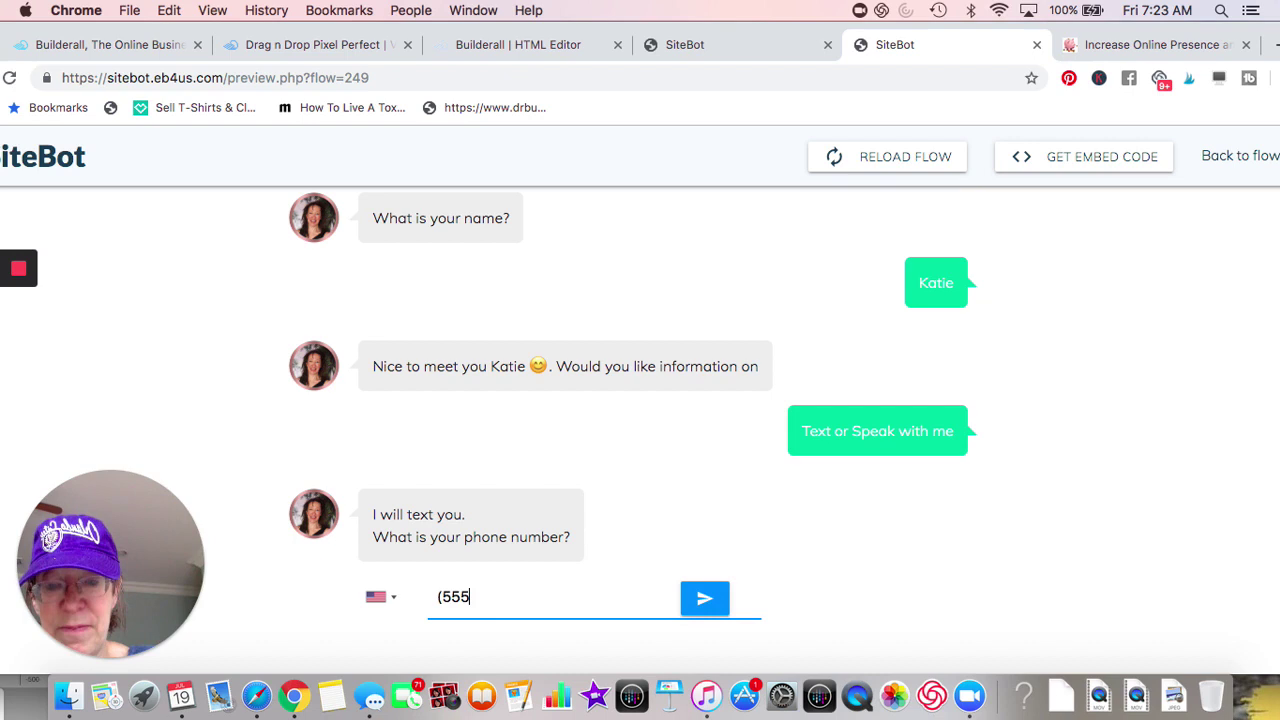
{"action": "type", "text": ") 555-5555"}
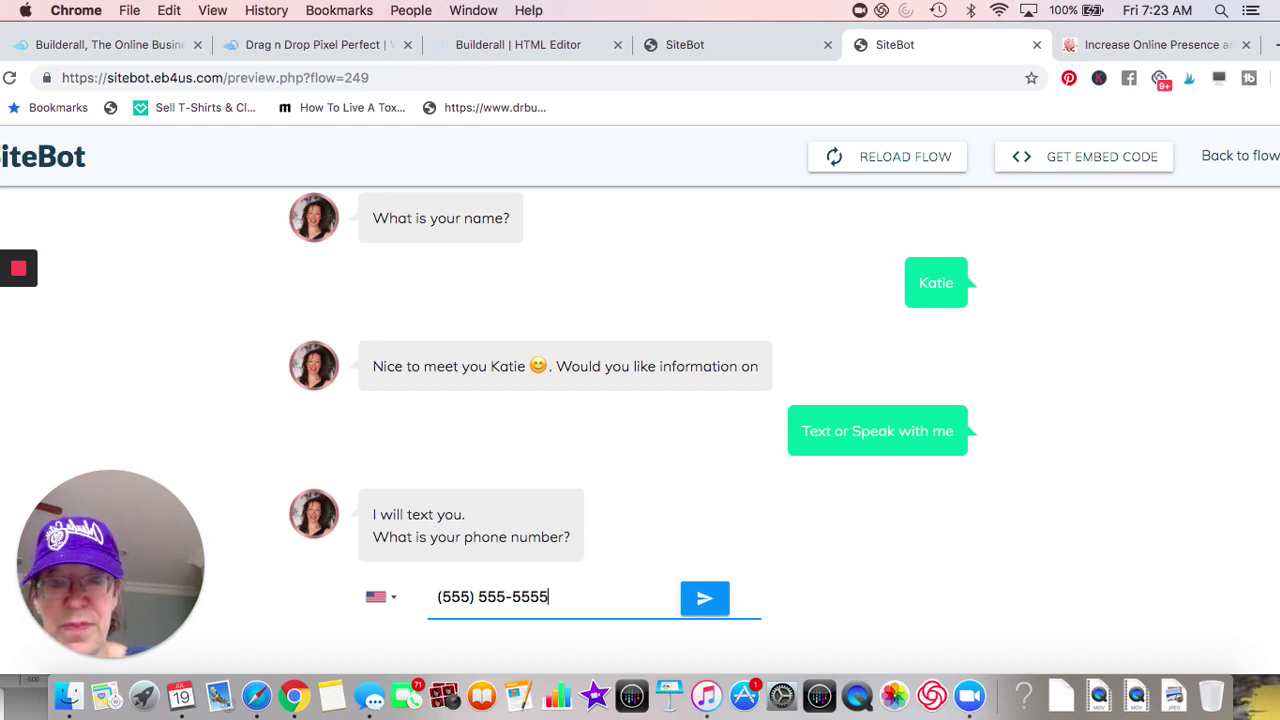
{"action": "left_click", "coordinate": [706, 600]}
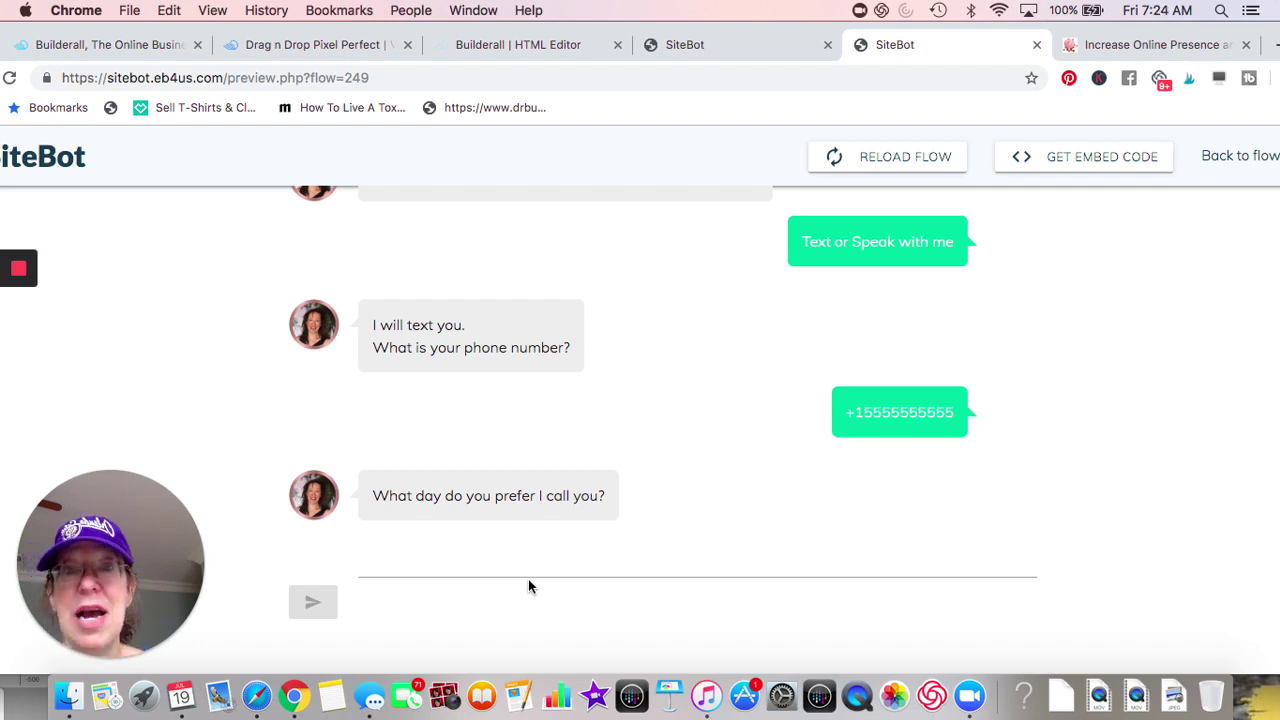
{"action": "scroll", "coordinate": [665, 415], "scroll_direction": "up", "scroll_amount": 10}
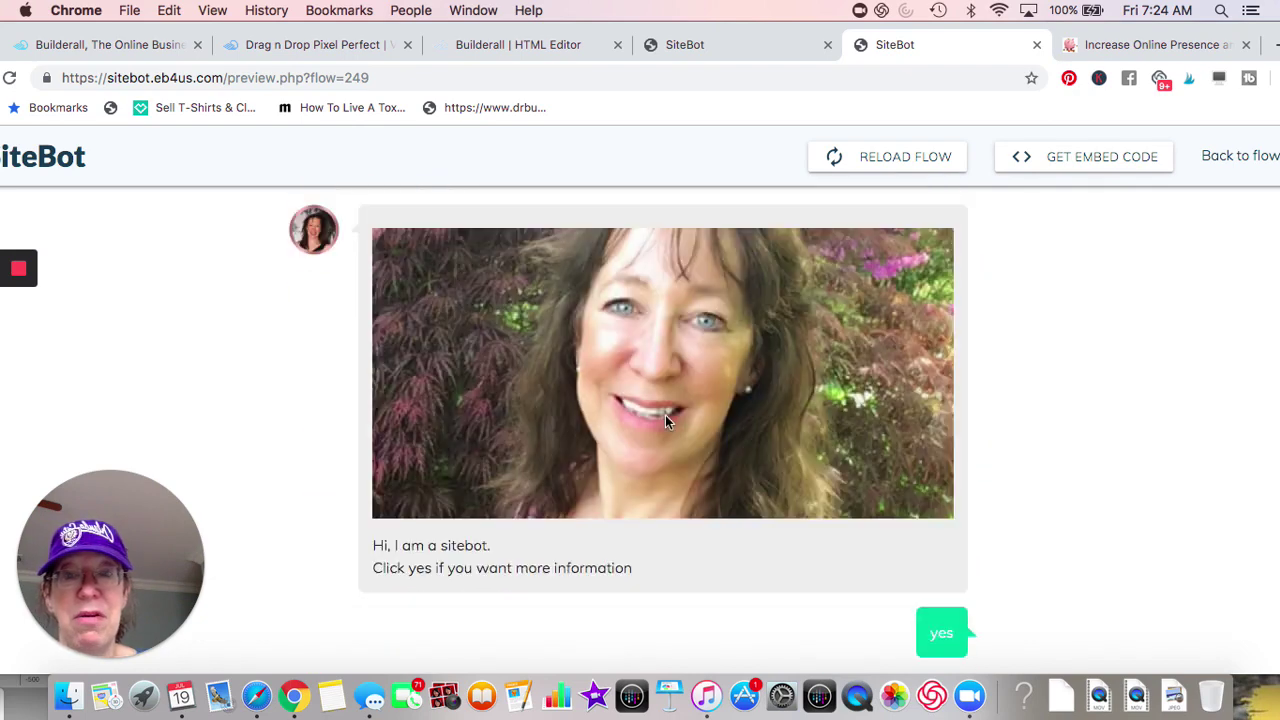
{"action": "scroll", "coordinate": [665, 420], "scroll_direction": "down", "scroll_amount": 3}
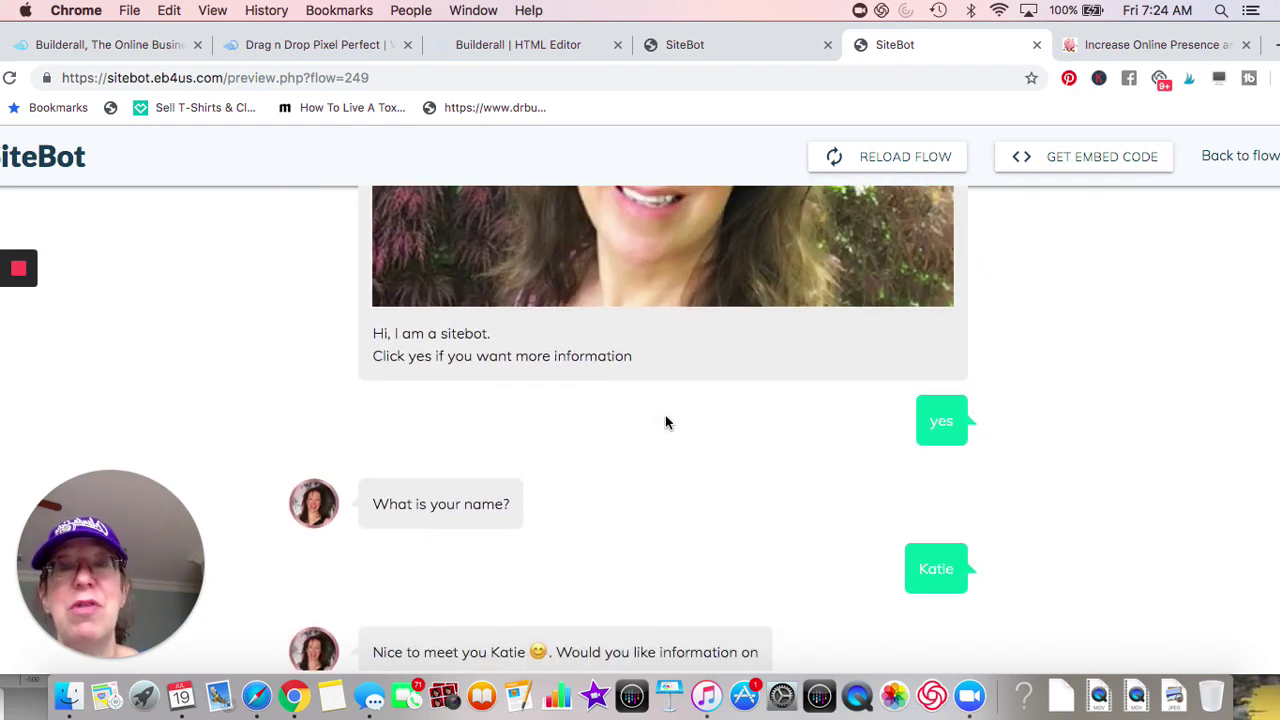
Step: Switch to the drbusinessbuilder.com site and scroll down to the embedded SiteBot greeting
{"action": "left_click", "coordinate": [1115, 45]}
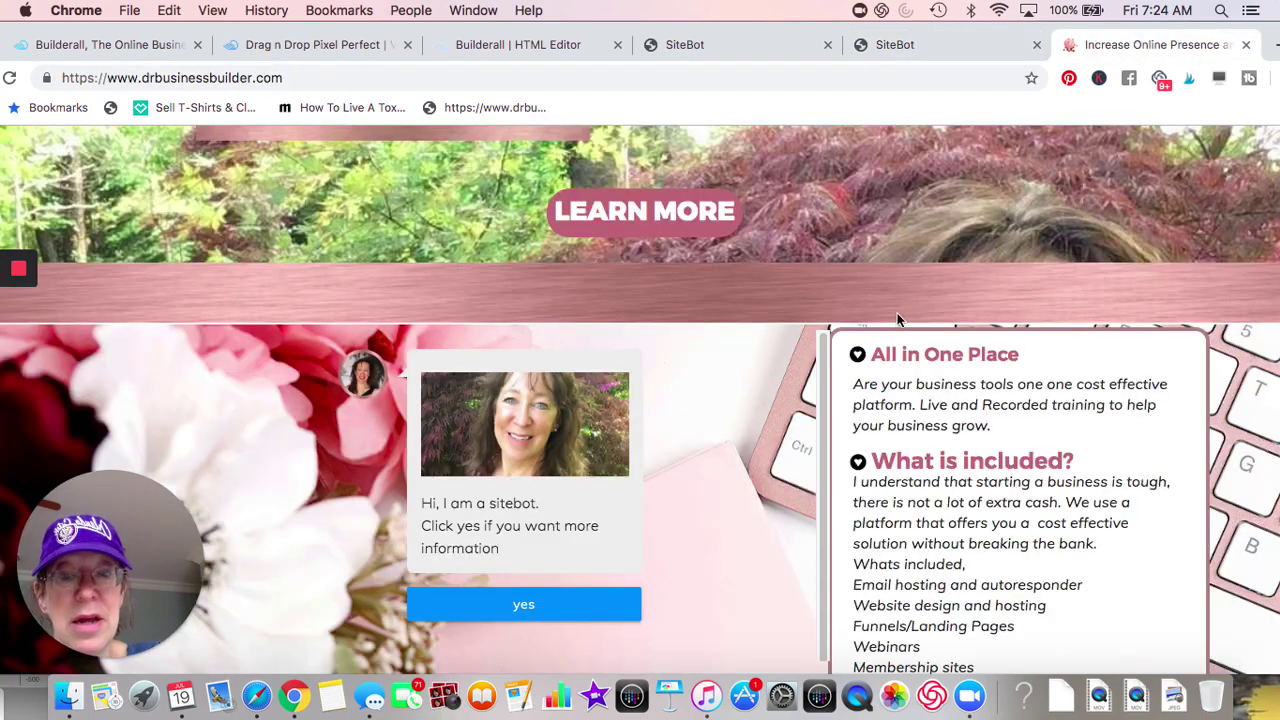
{"action": "scroll", "coordinate": [897, 322], "scroll_direction": "up", "scroll_amount": 5}
{"action": "scroll", "coordinate": [897, 322], "scroll_direction": "down", "scroll_amount": 2}
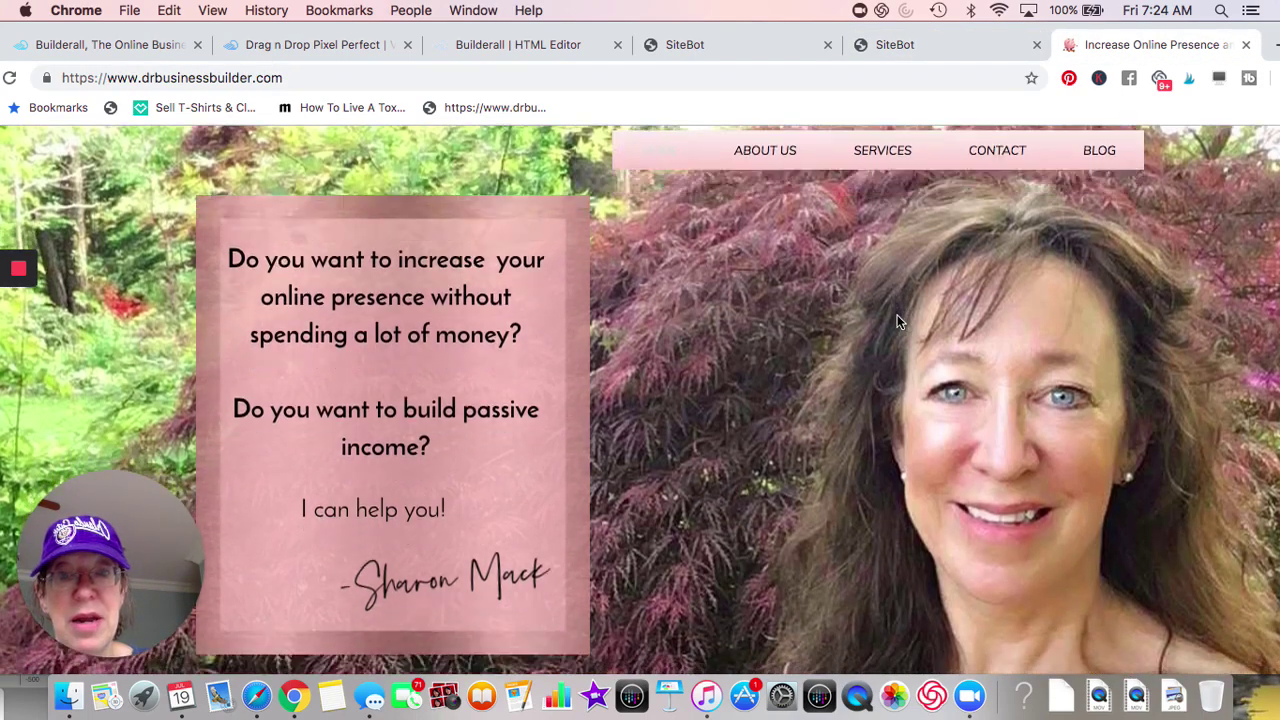
{"action": "scroll", "coordinate": [897, 322], "scroll_direction": "down", "scroll_amount": 4}
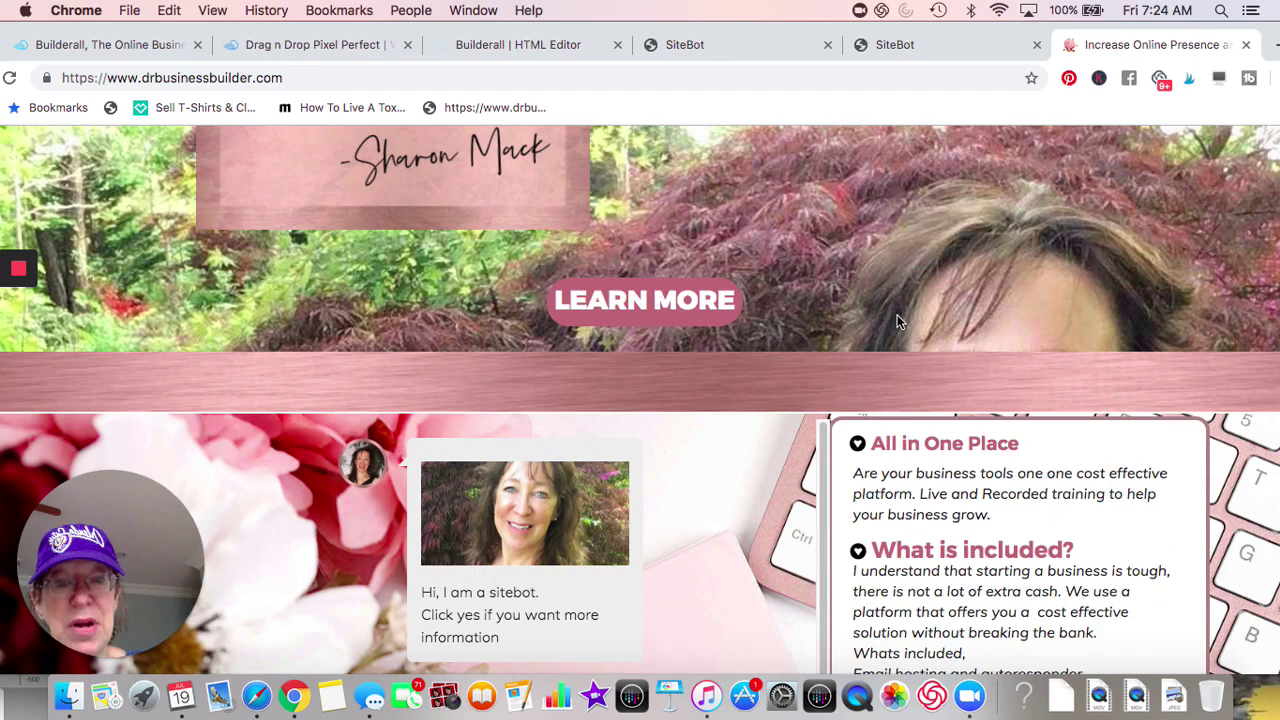
{"action": "scroll", "coordinate": [897, 318], "scroll_direction": "down", "scroll_amount": 3}
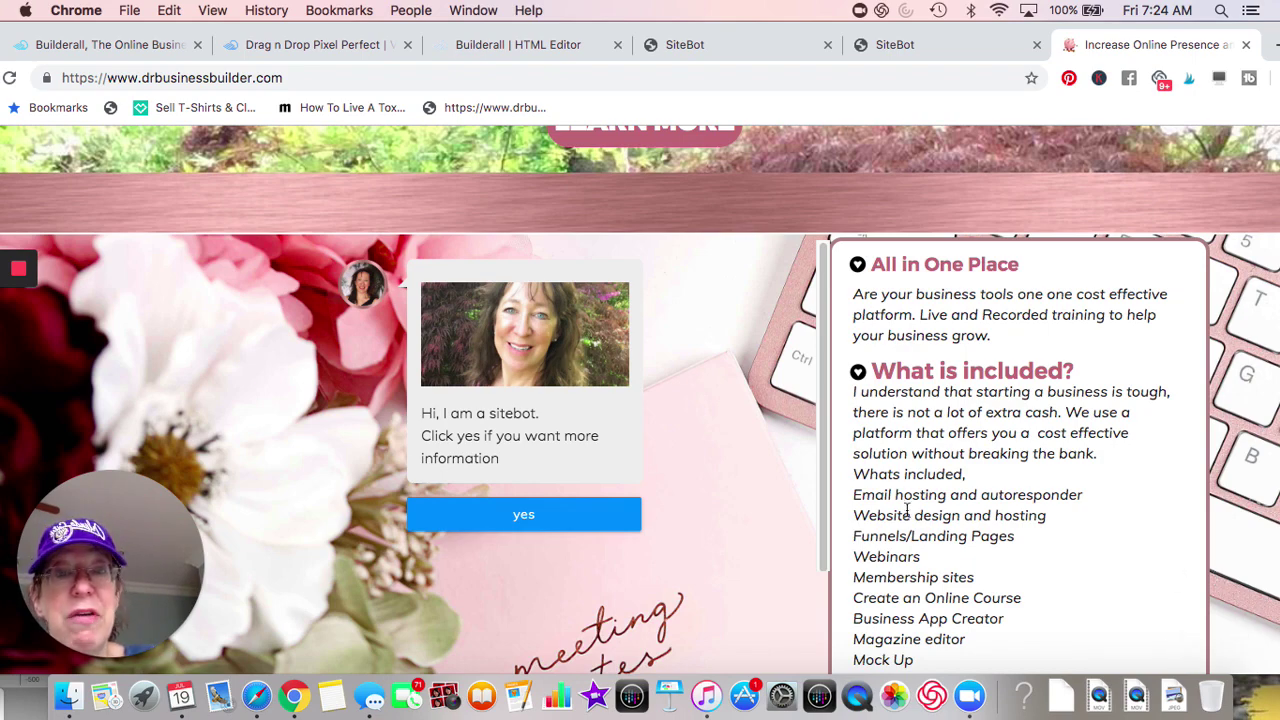
{"action": "scroll", "coordinate": [852, 474], "scroll_direction": "up", "scroll_amount": 10}
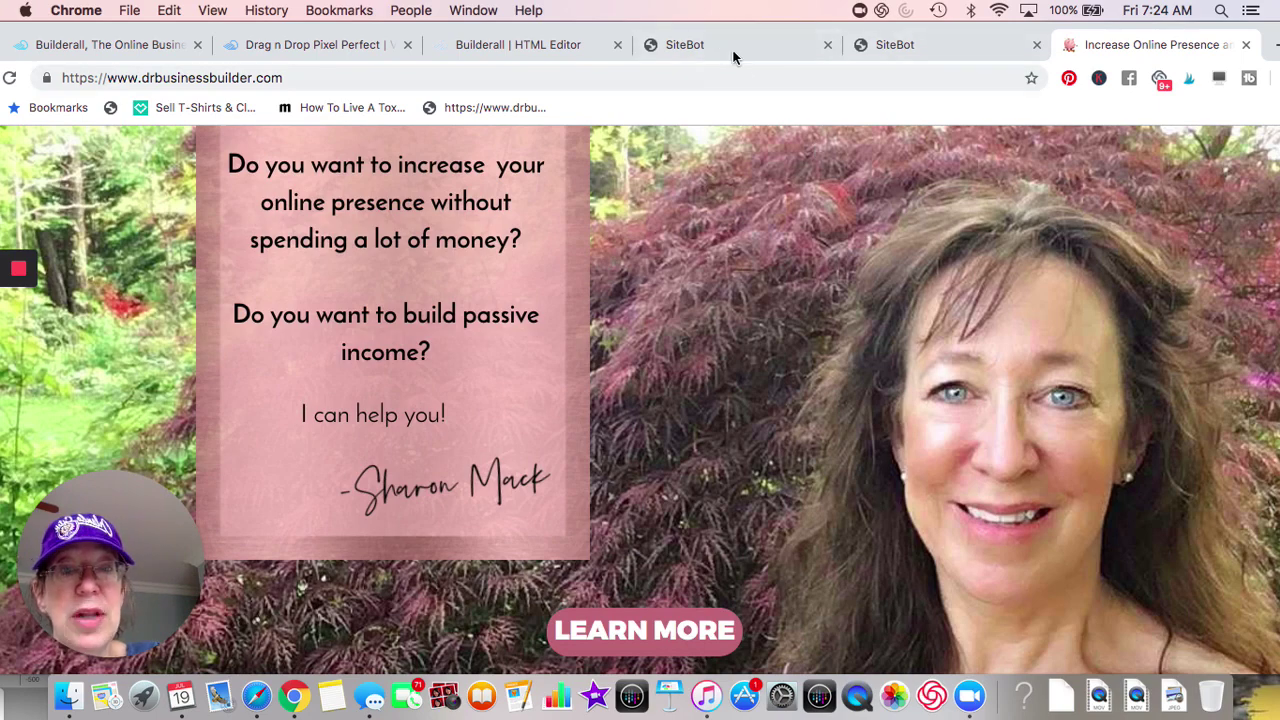
Step: Return to the SiteBot flow builder and scroll through the greeting step's settings
{"action": "left_click", "coordinate": [728, 52]}
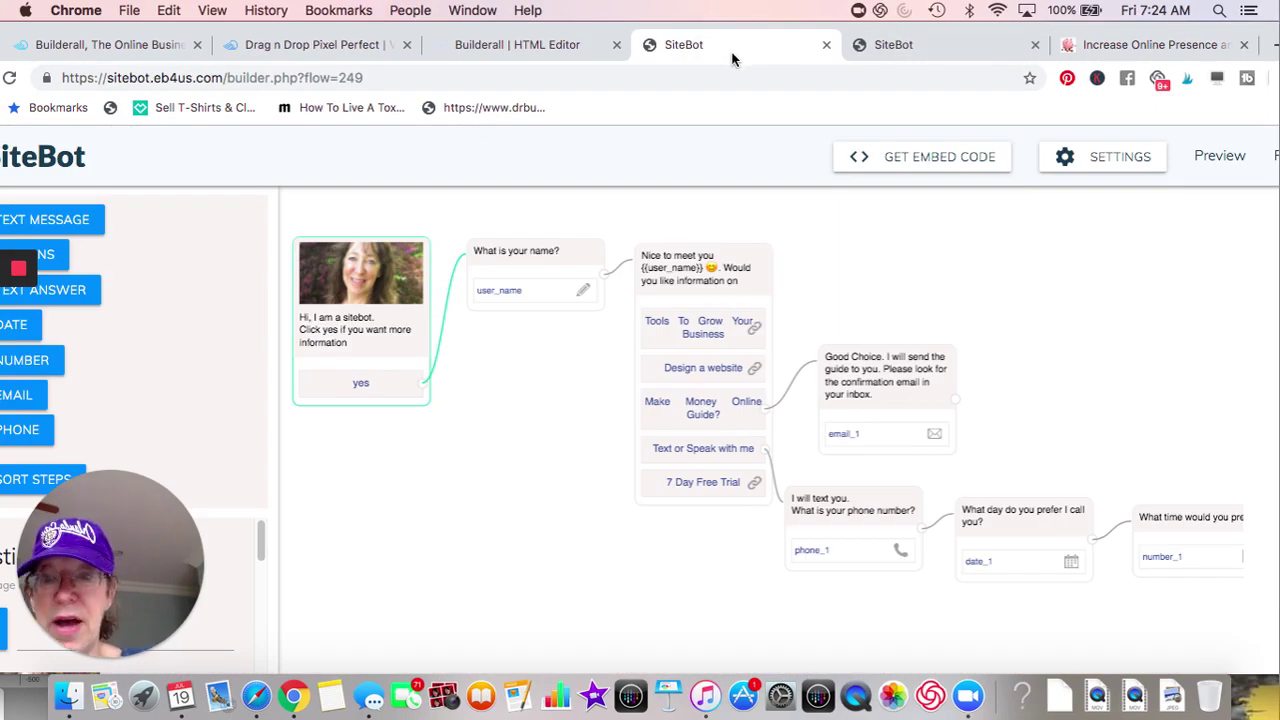
{"action": "left_click_drag", "start_coordinate": [179, 515], "coordinate": [515, 585]}
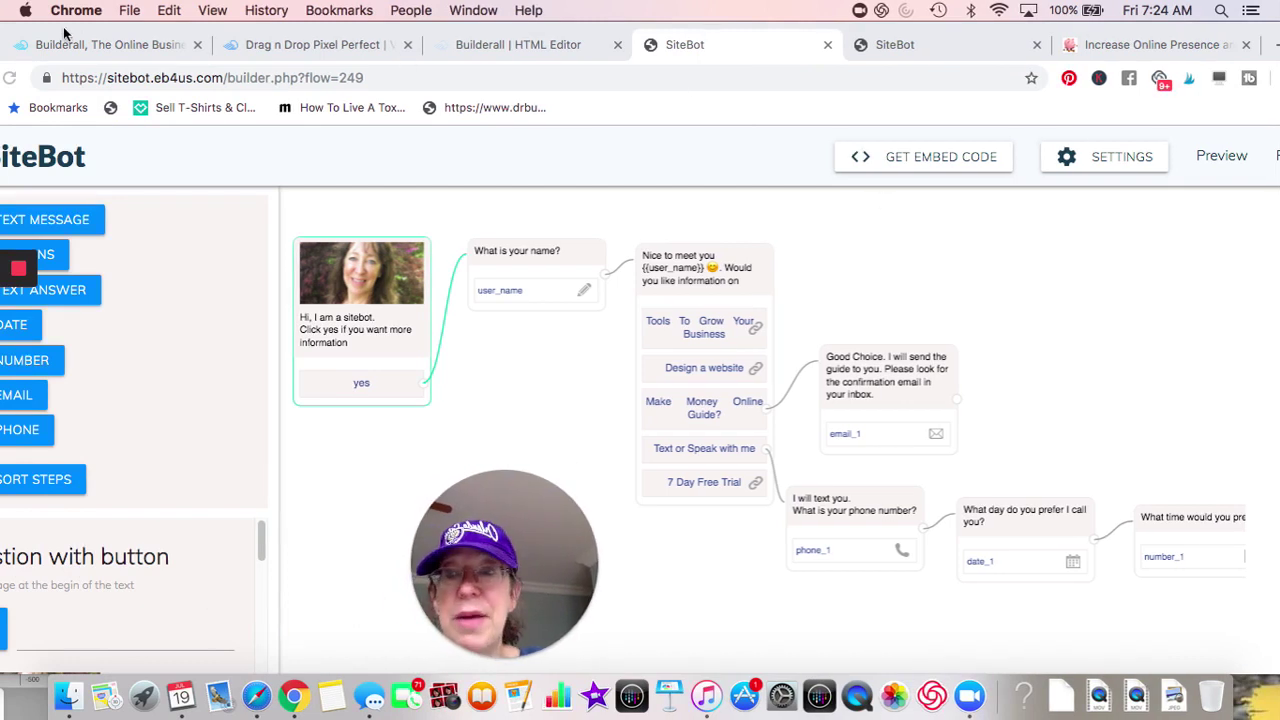
{"action": "left_click_drag", "start_coordinate": [67, 30], "coordinate": [118, 30]}
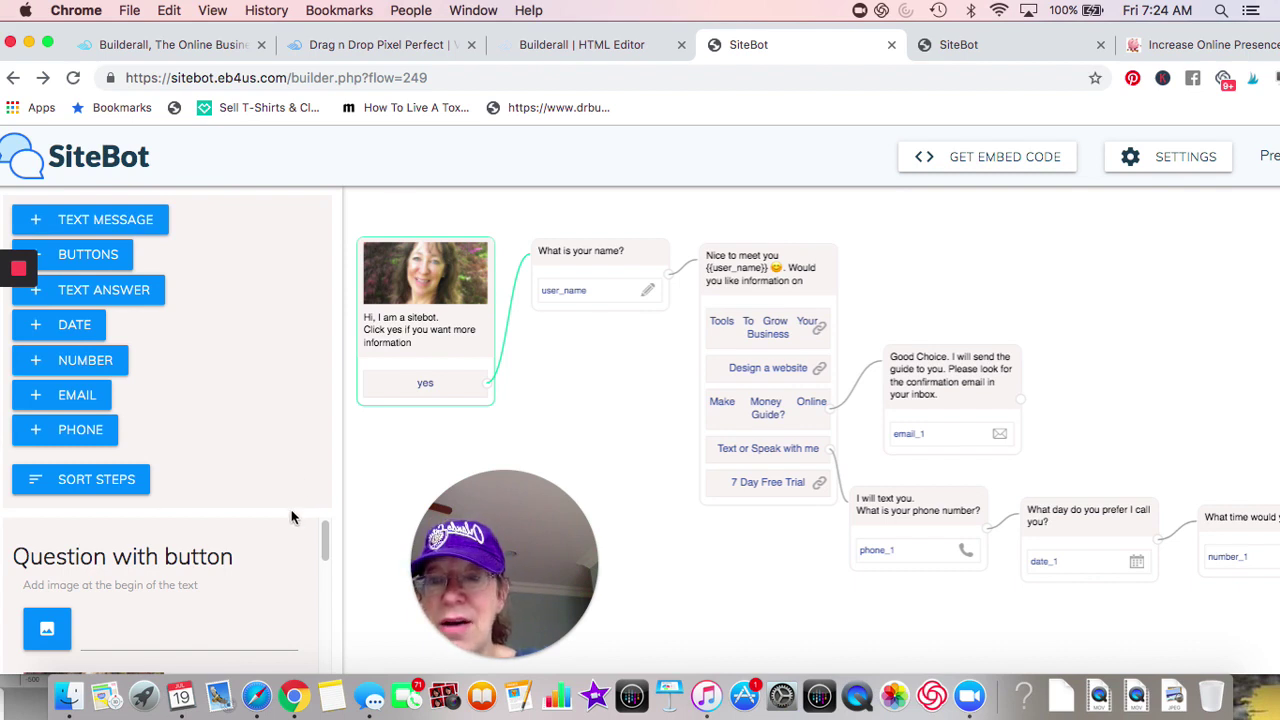
{"action": "scroll", "coordinate": [288, 525], "scroll_direction": "down", "scroll_amount": 2}
{"action": "scroll", "coordinate": [288, 525], "scroll_direction": "down", "scroll_amount": 1}
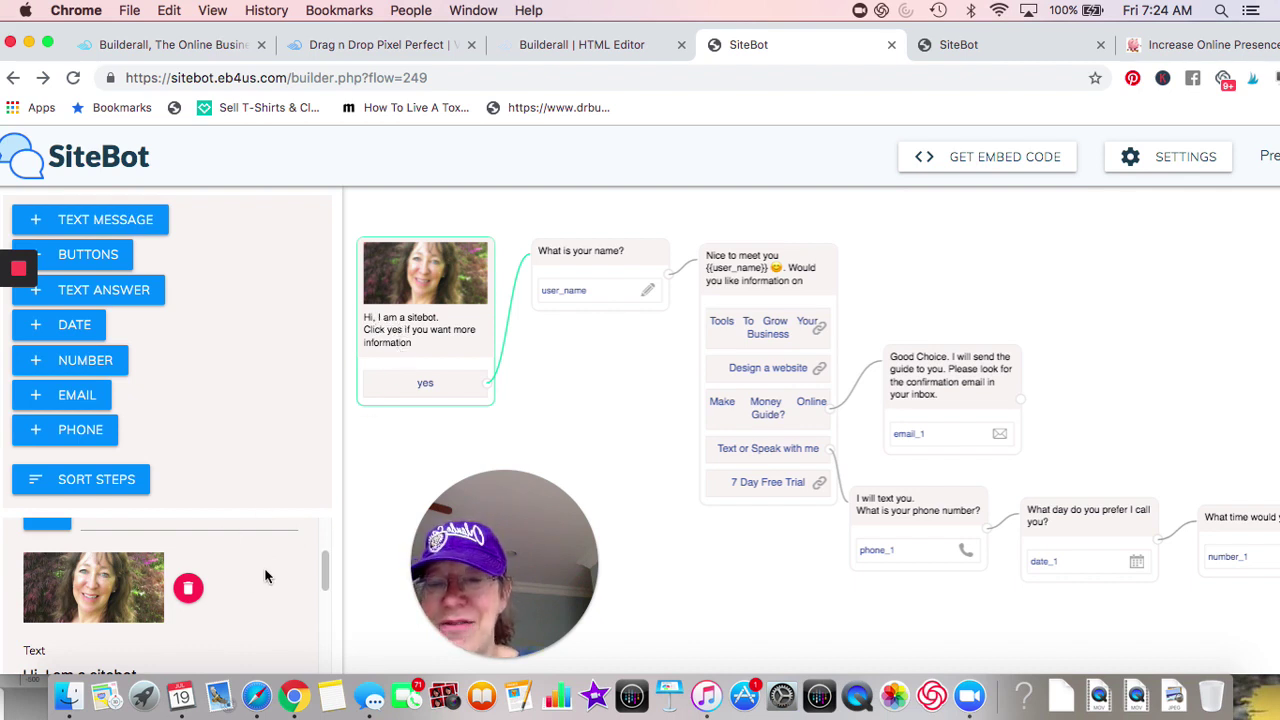
{"action": "scroll", "coordinate": [265, 575], "scroll_direction": "down", "scroll_amount": 3}
{"action": "scroll", "coordinate": [265, 575], "scroll_direction": "down", "scroll_amount": 5}
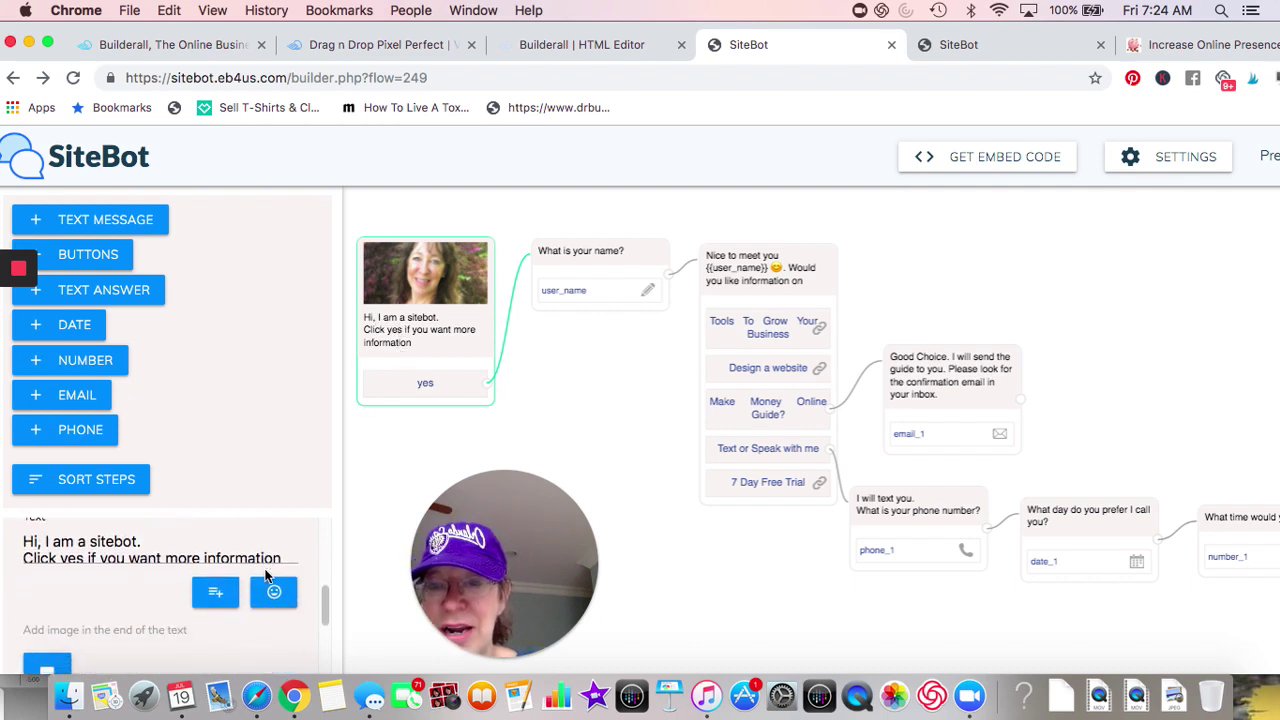
{"action": "scroll", "coordinate": [265, 576], "scroll_direction": "down", "scroll_amount": 1}
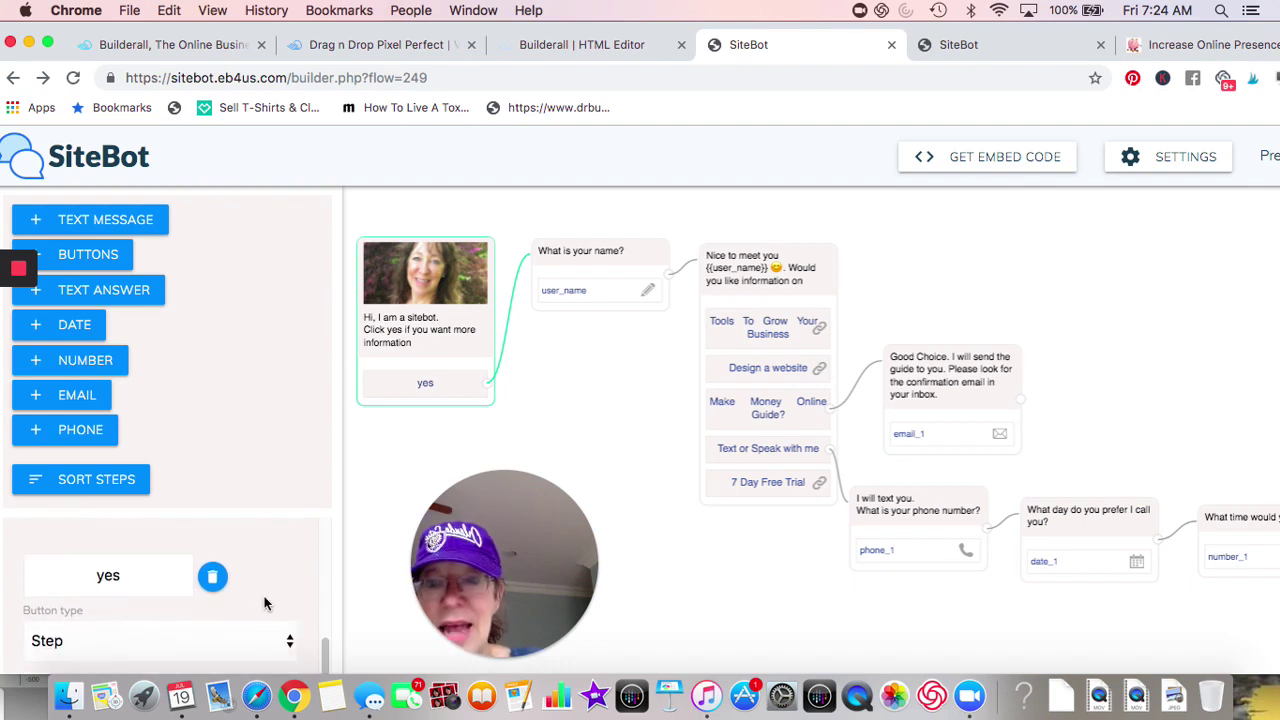
{"action": "scroll", "coordinate": [265, 603], "scroll_direction": "down", "scroll_amount": 1}
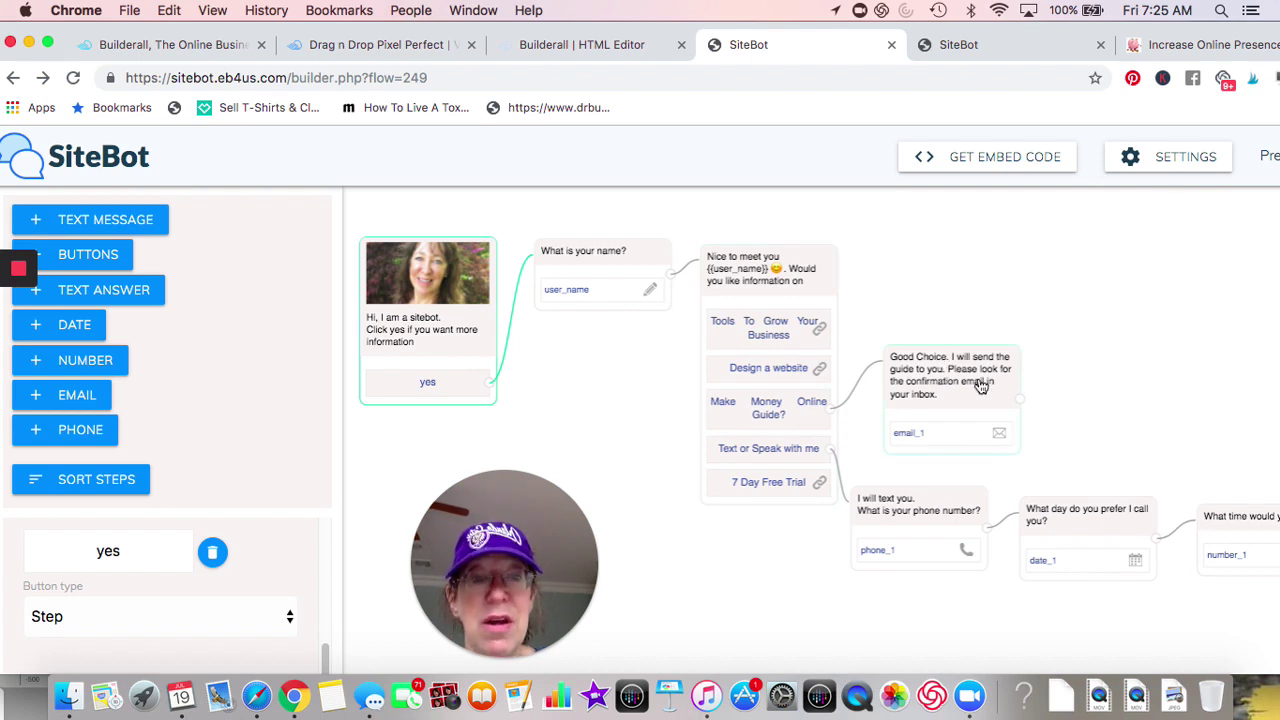
Step: Select the Good Choice email step to review its MailingBoss Grow Your Business list
{"action": "left_click", "coordinate": [940, 378]}
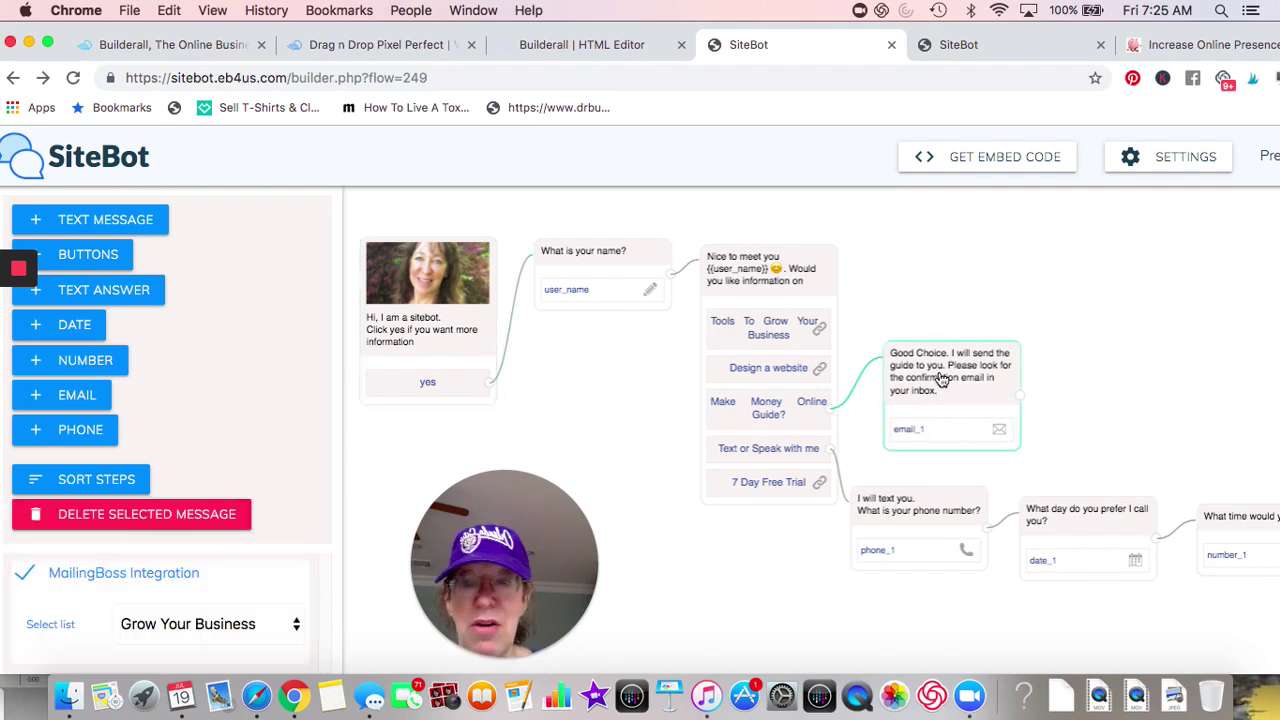
{"action": "scroll", "coordinate": [251, 587], "scroll_direction": "down", "scroll_amount": 2}
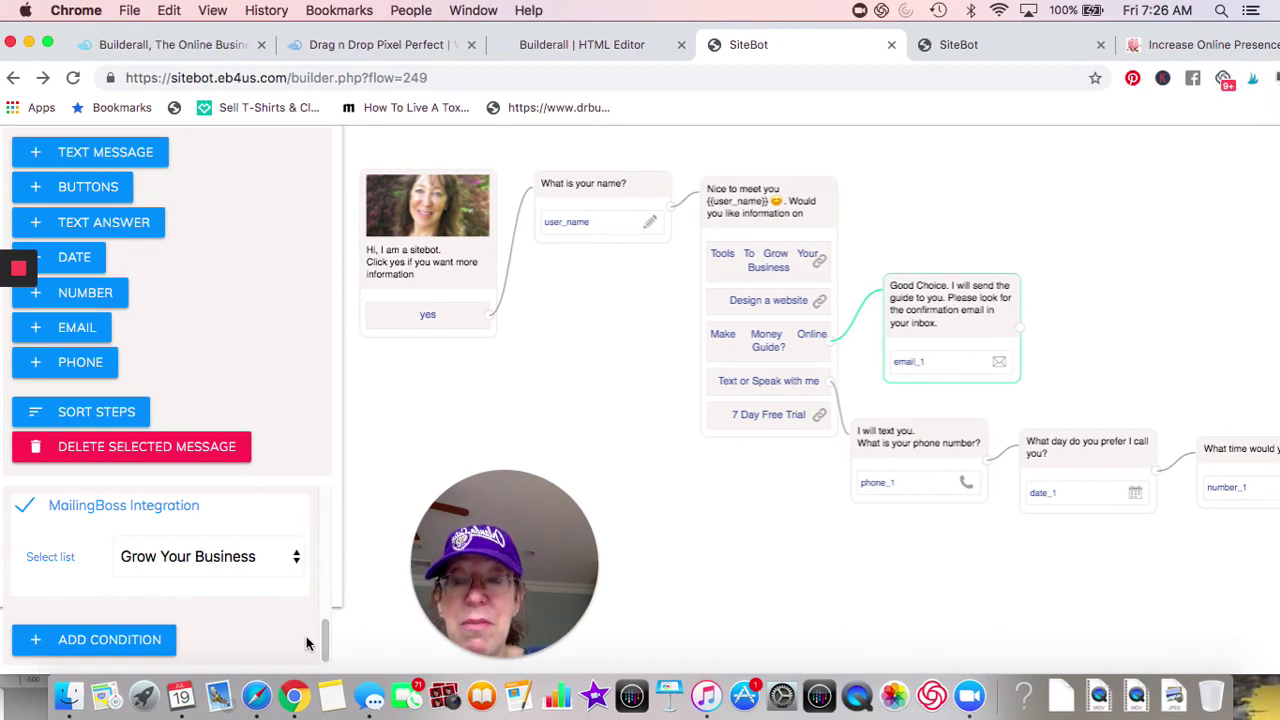
{"action": "scroll", "coordinate": [288, 620], "scroll_direction": "down", "scroll_amount": 1}
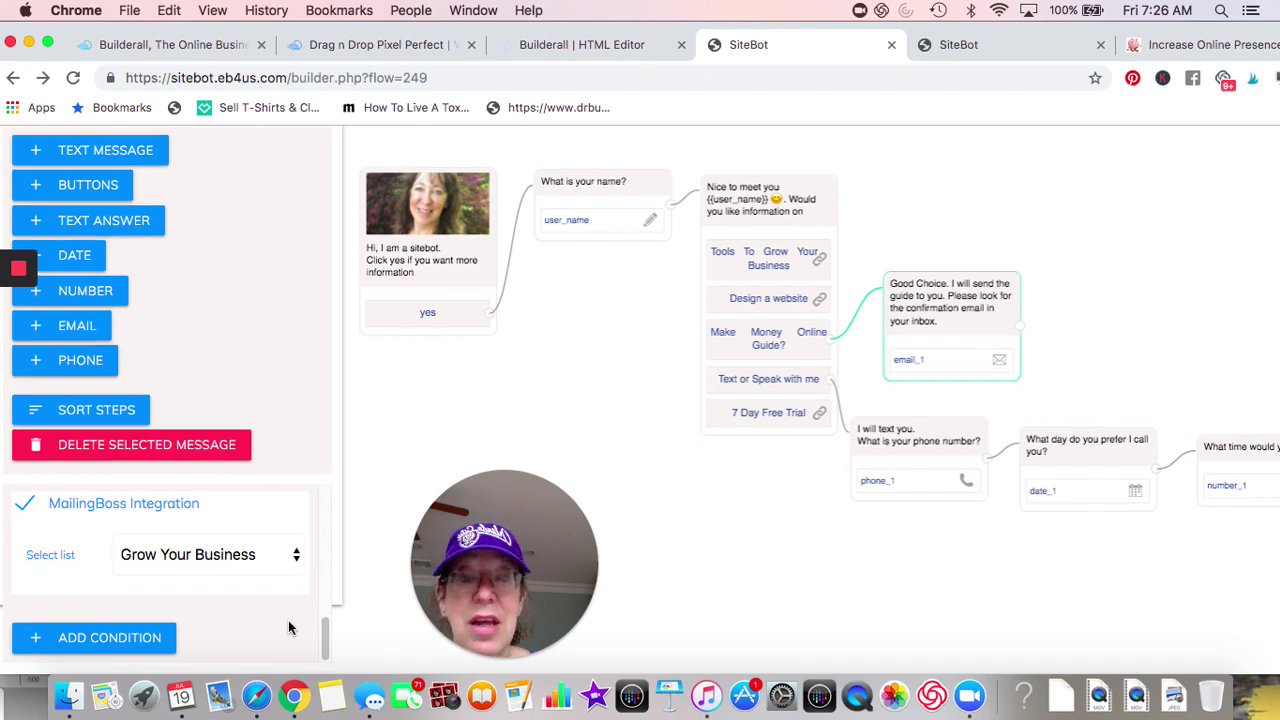
{"action": "scroll", "coordinate": [288, 627], "scroll_direction": "up", "scroll_amount": 1}
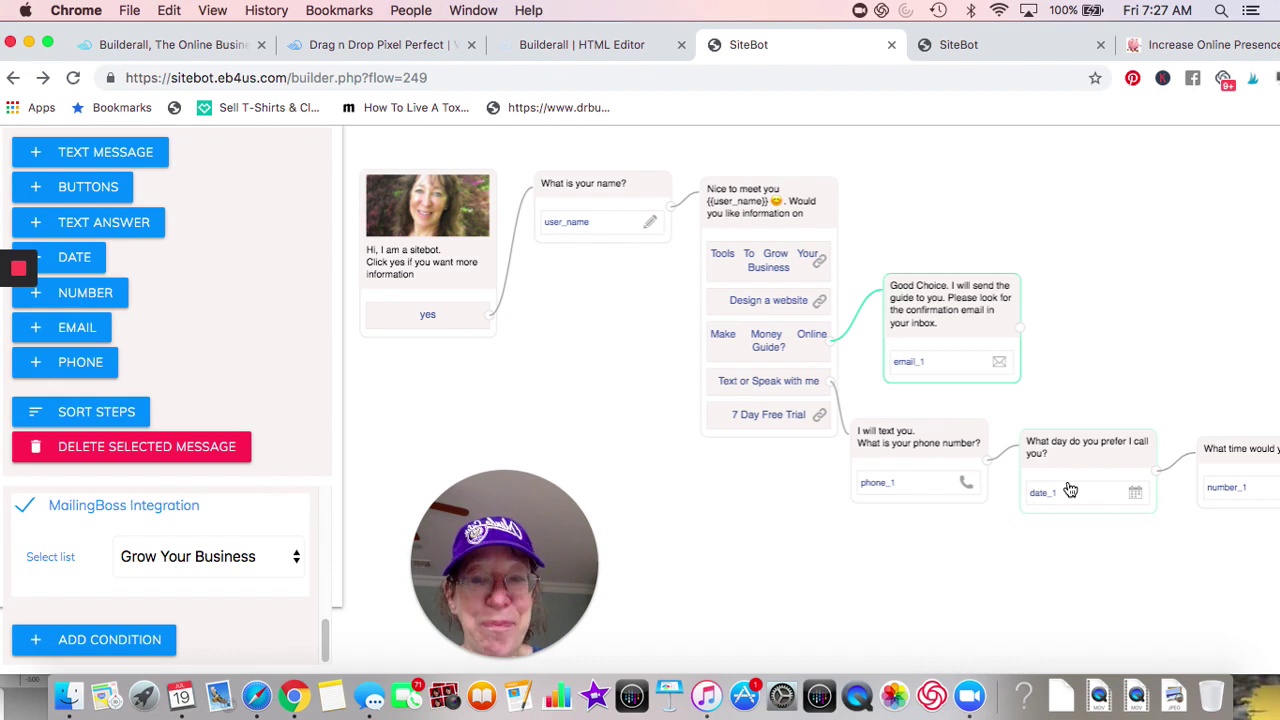
{"action": "left_click", "coordinate": [1028, 50]}
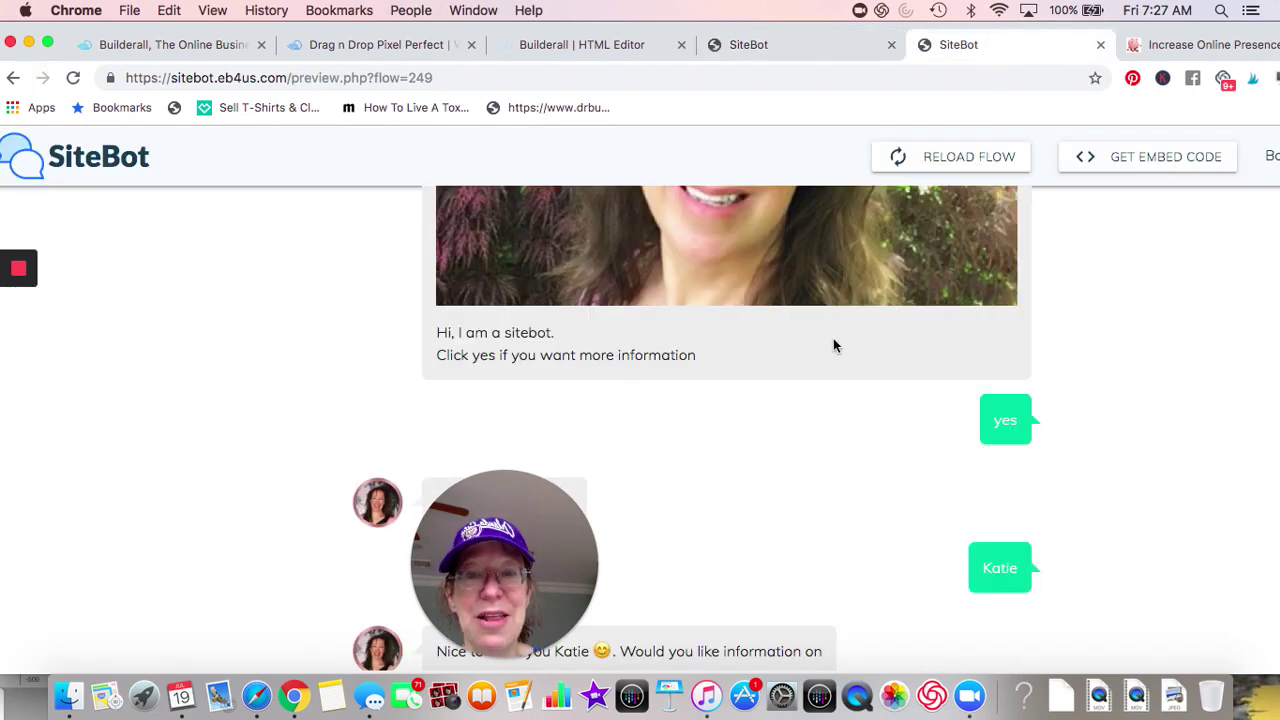
{"action": "left_click_drag", "start_coordinate": [440, 567], "coordinate": [0, 495]}
{"action": "scroll", "coordinate": [314, 360], "scroll_direction": "up", "scroll_amount": 3}
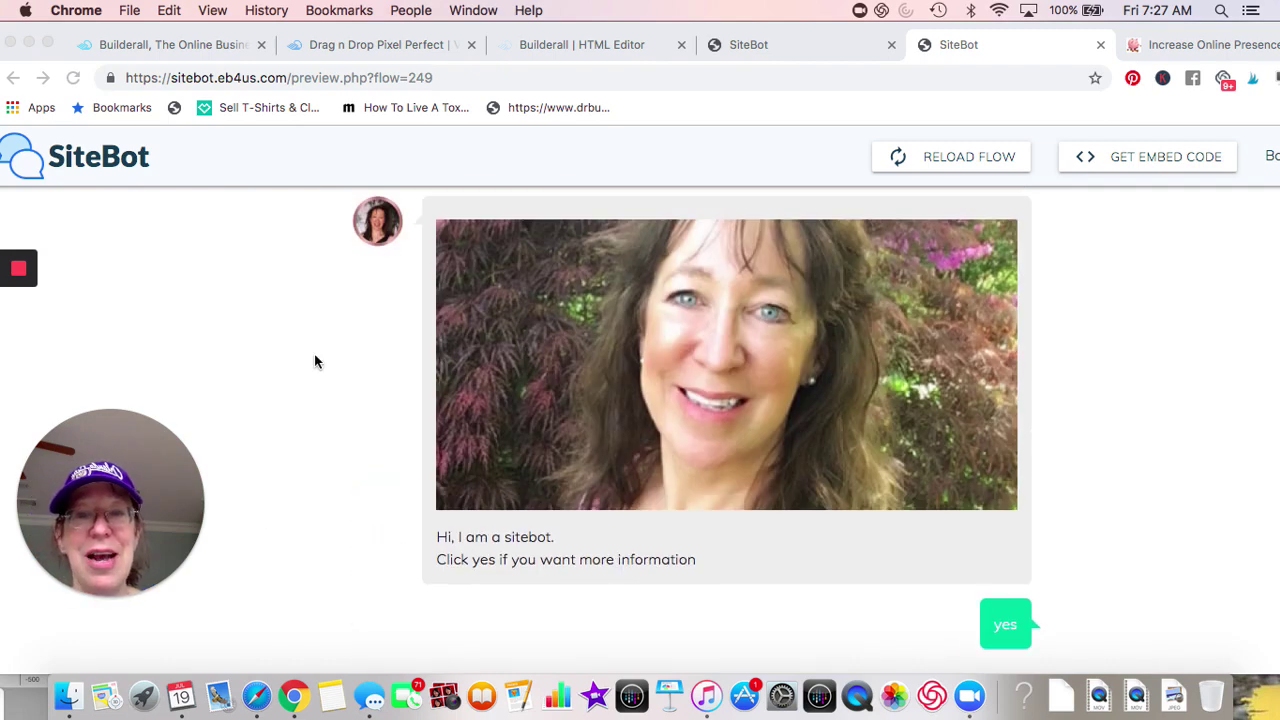